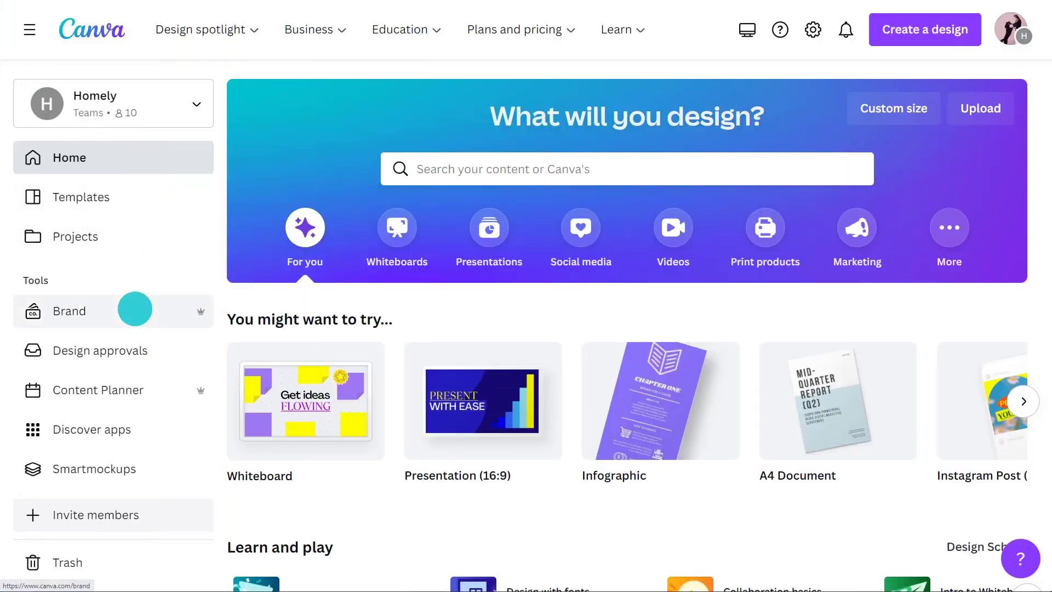
Review the Brand page's Brand templates and Brand controls tabs, then return to the Untitled Brand Kit.
click(134, 309)
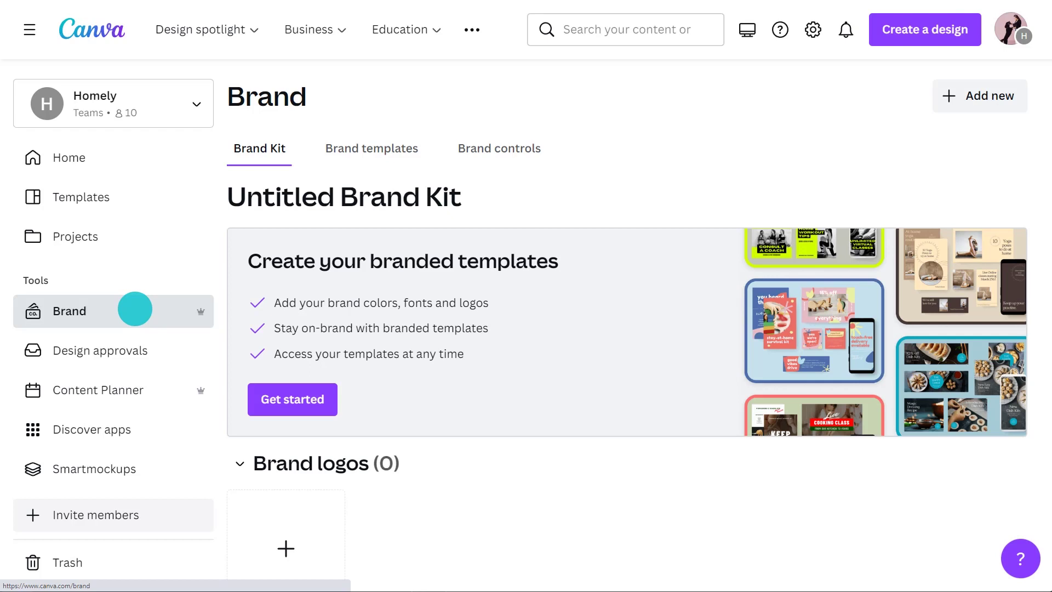
click(412, 152)
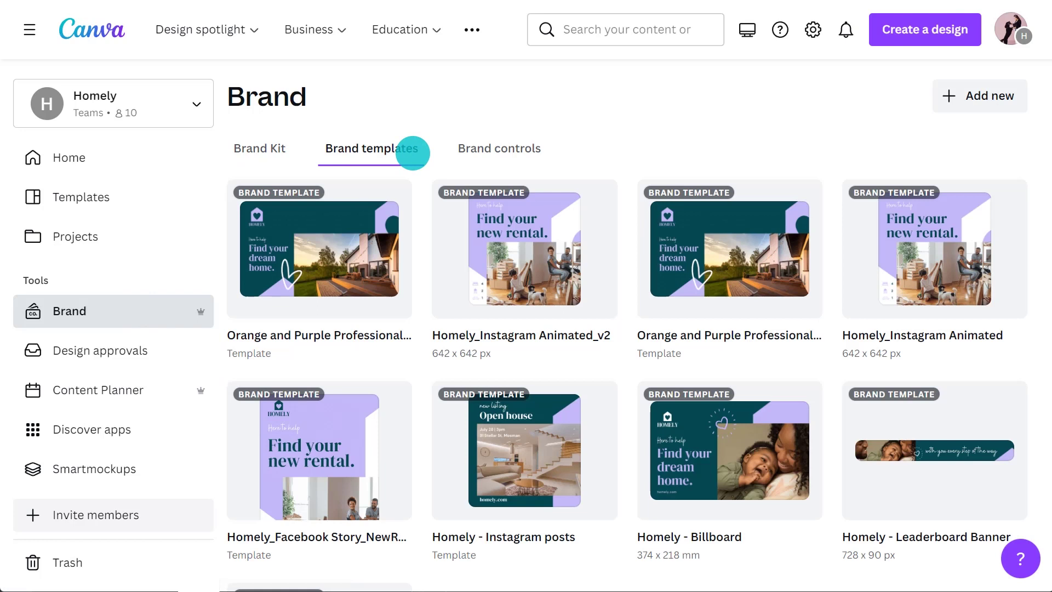
click(507, 147)
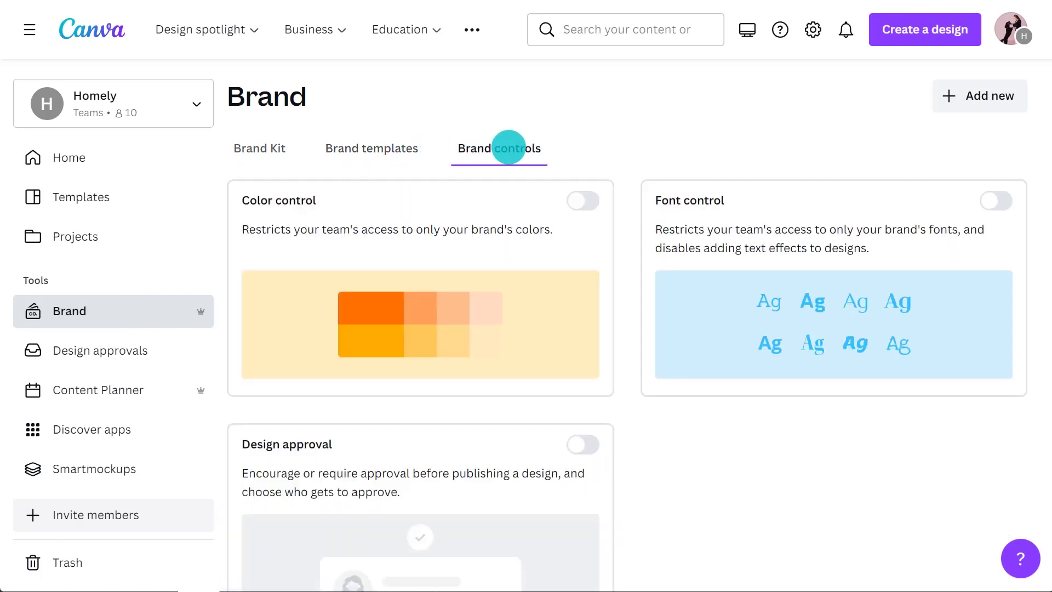
click(273, 147)
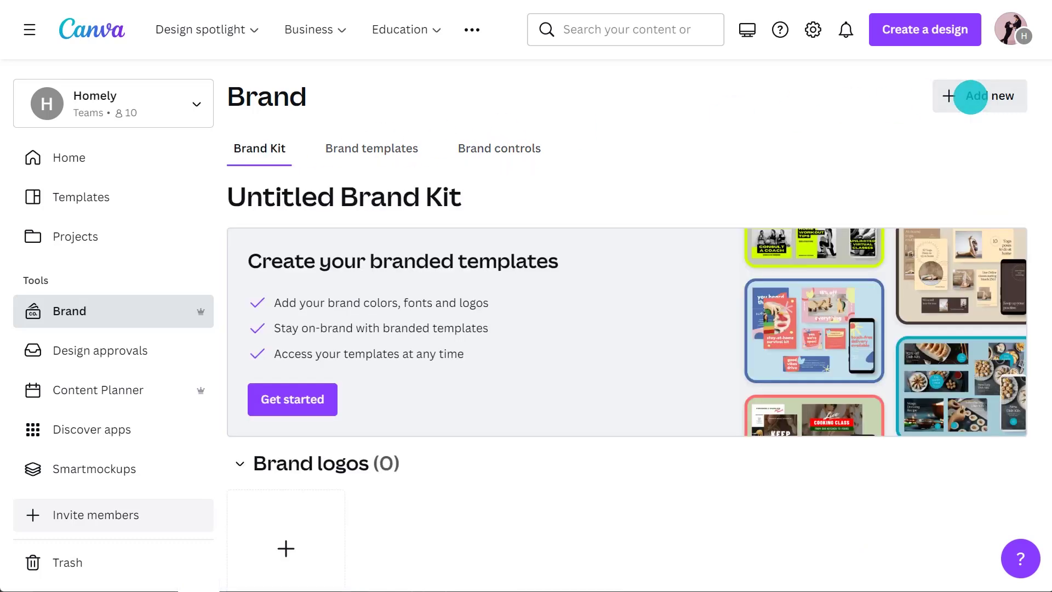
Create a new brand kit named 'Homely'.
click(970, 97)
click(930, 165)
click(698, 269)
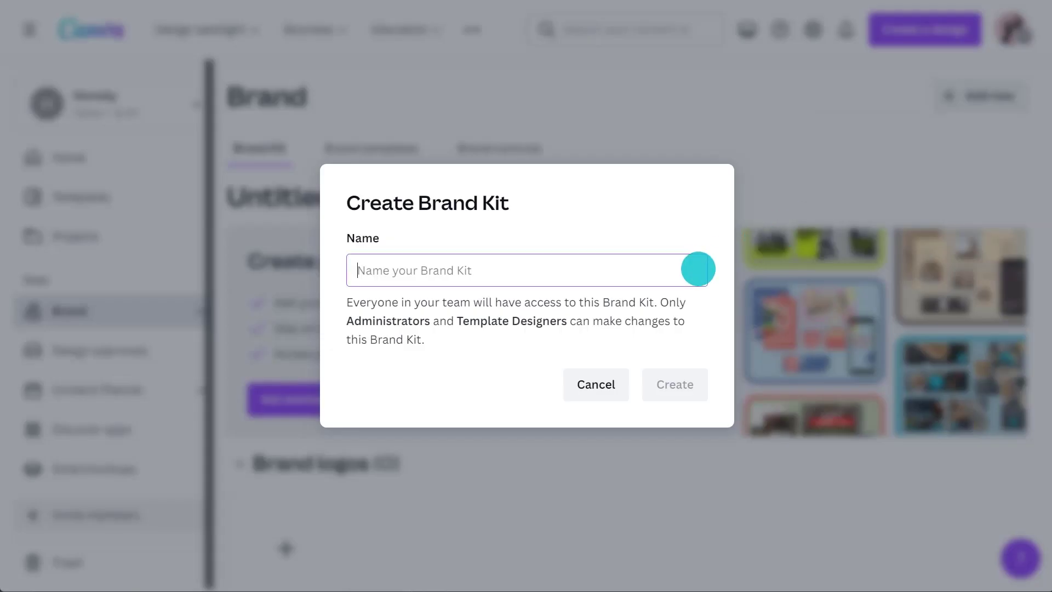
text(Homely)
click(695, 379)
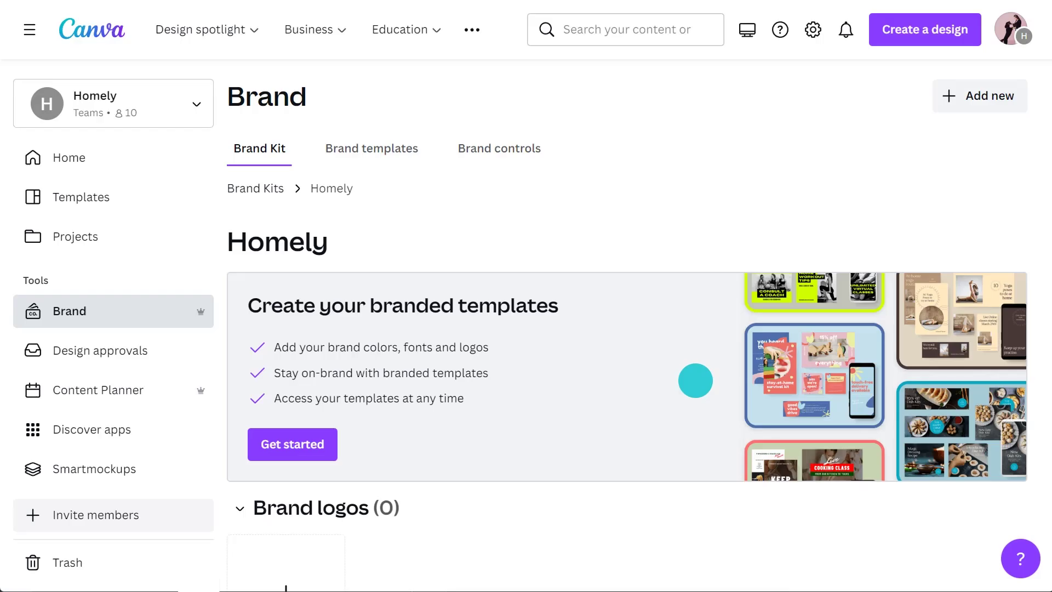
Upload both HOMELY logo files to the kit's Brand logos.
scroll(695, 380, down, 4)
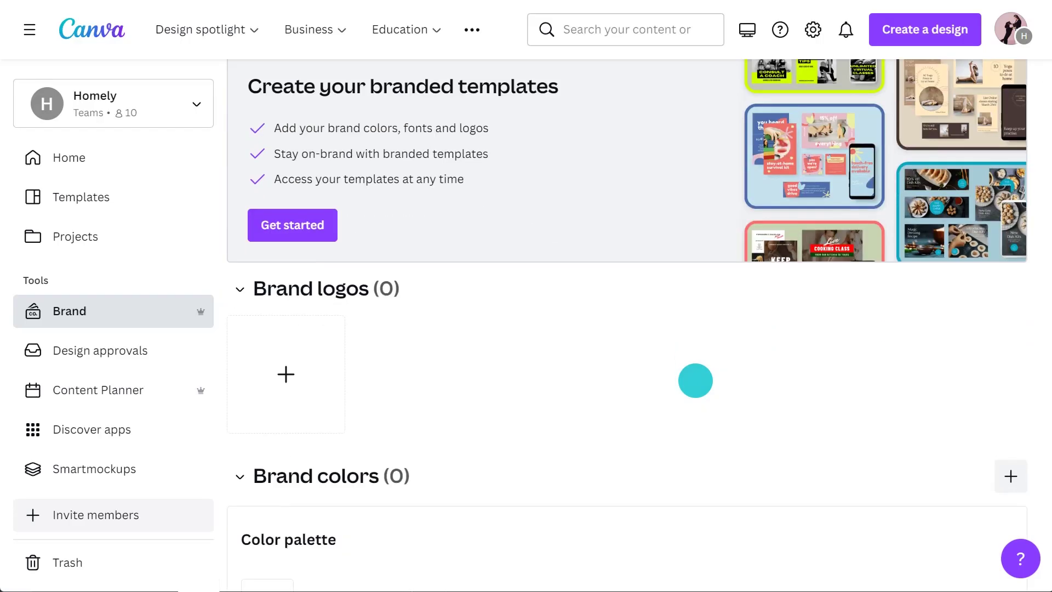
click(285, 374)
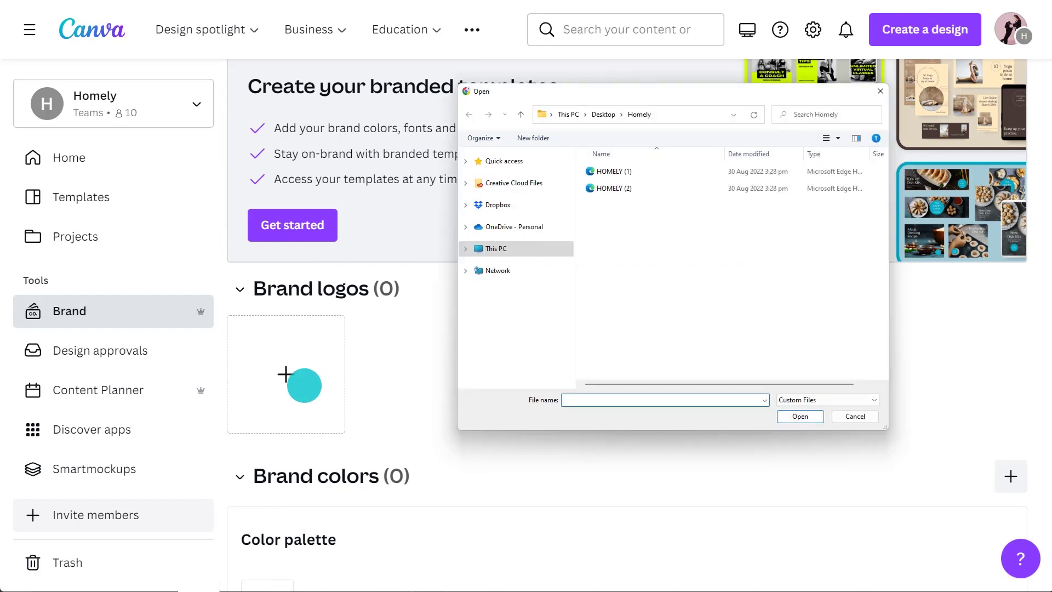
drag(660, 226, 627, 174)
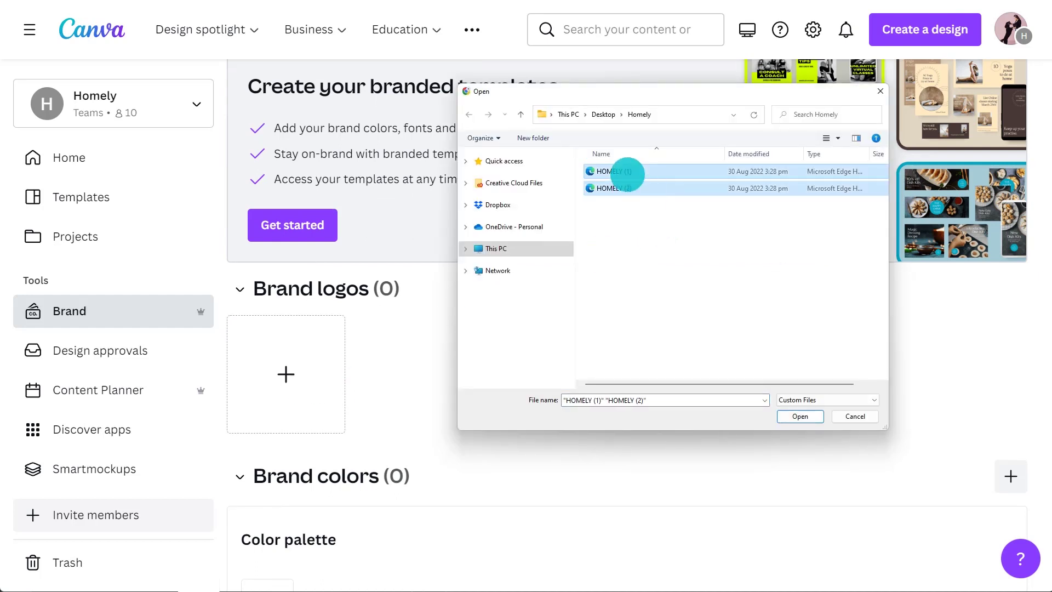
click(805, 414)
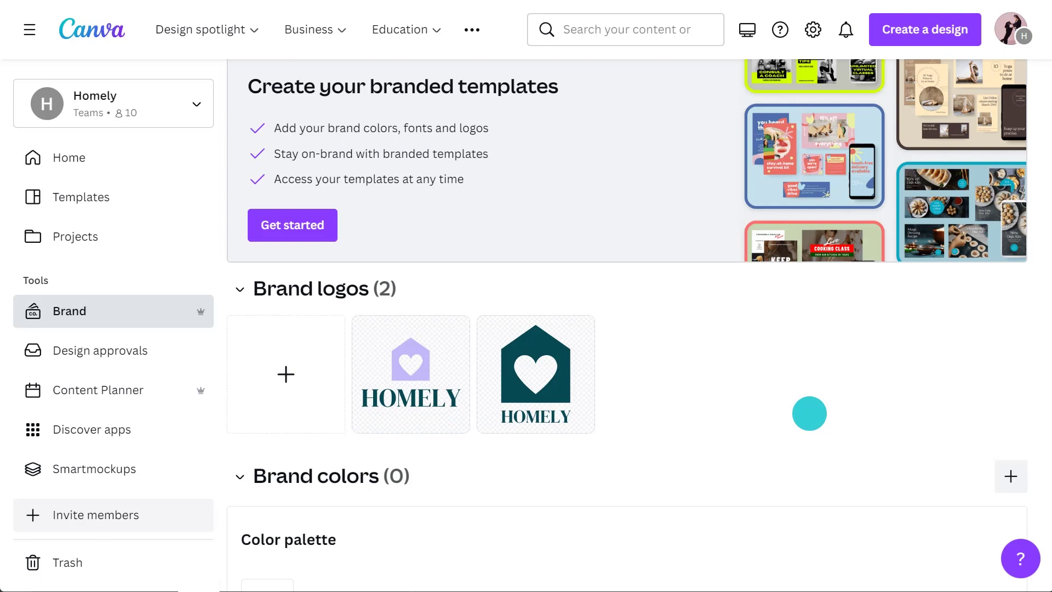
scroll(810, 413, down, 4)
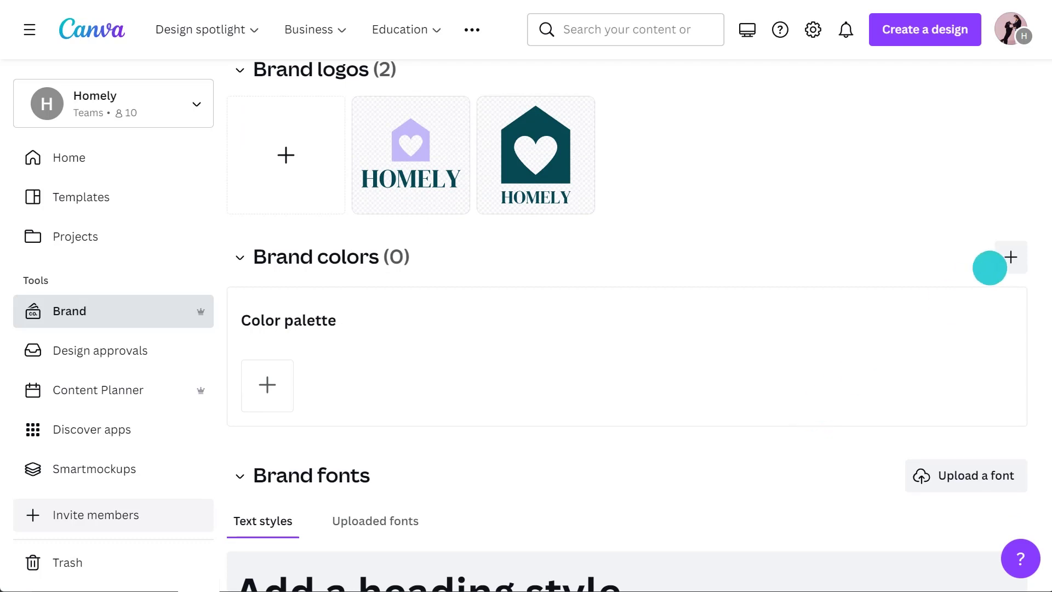
Add two color palettes named 'Primary Colors' and 'Secondary Colors'.
click(1009, 254)
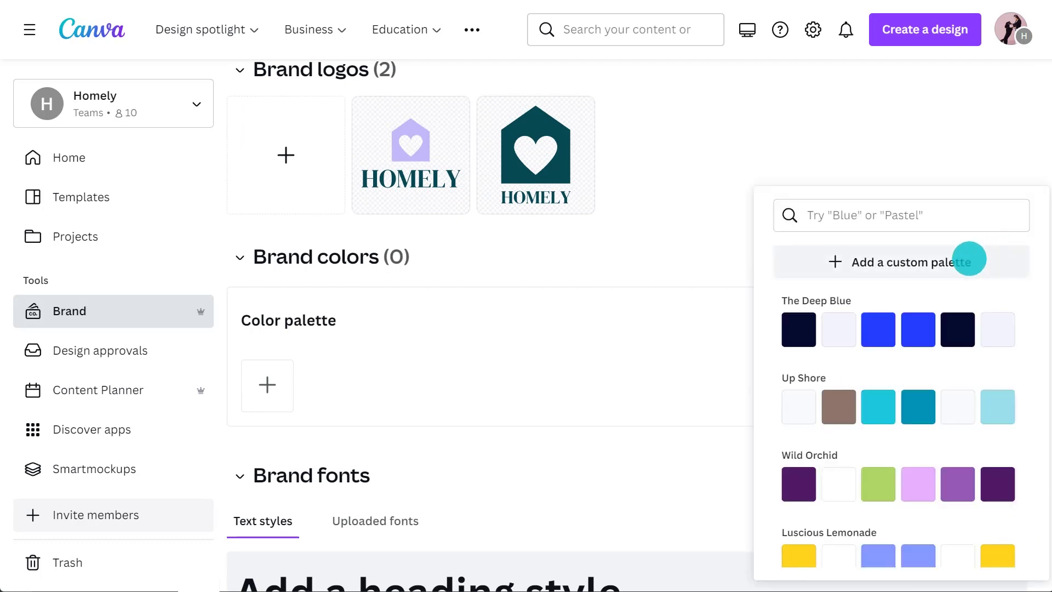
click(964, 261)
click(343, 324)
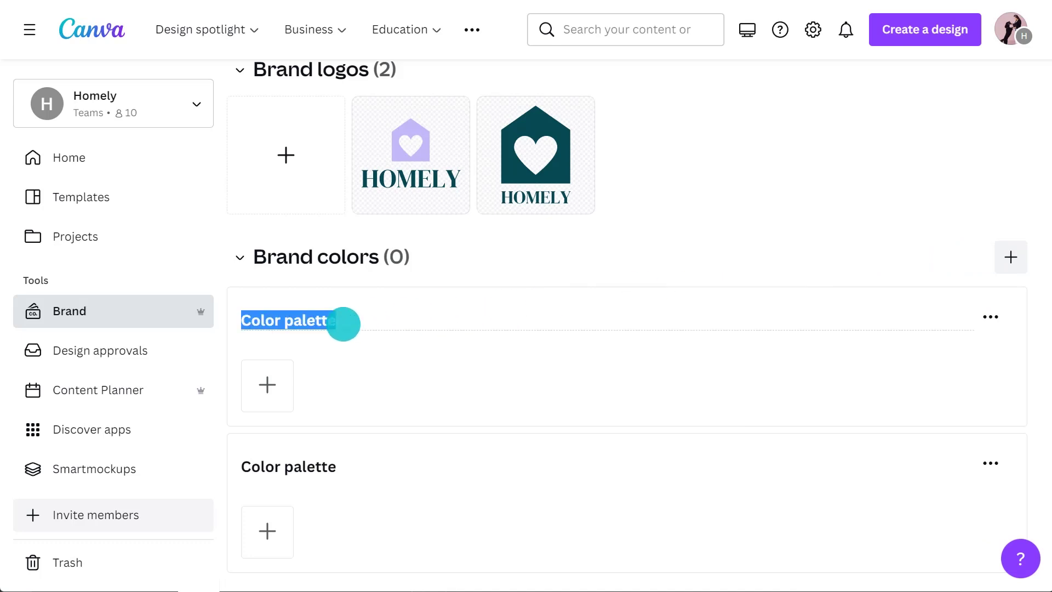
text(Primary Colors)
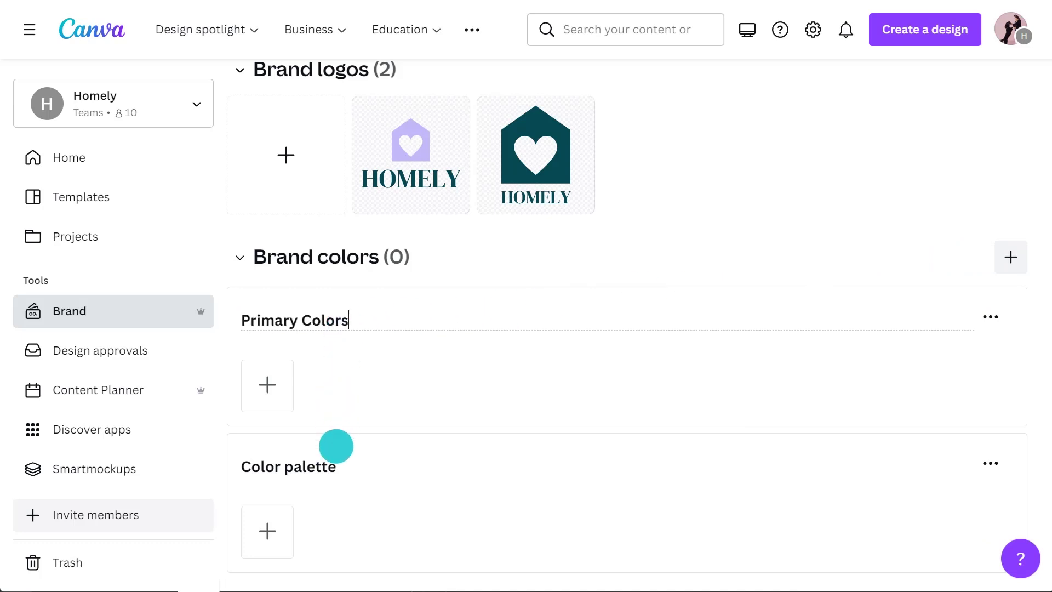
click(336, 464)
text(Secondary Colors)
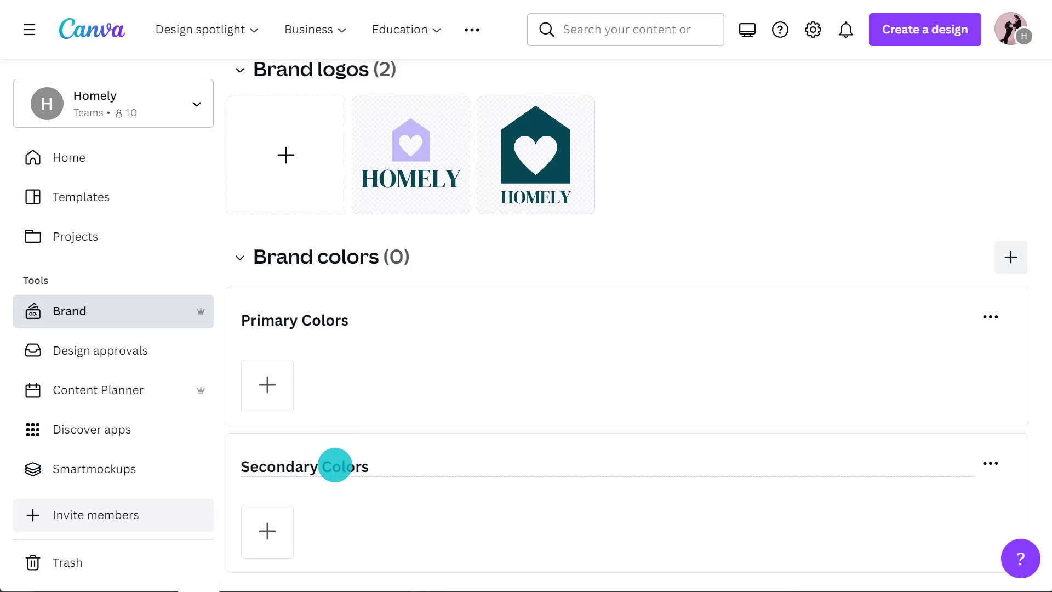
key(Return)
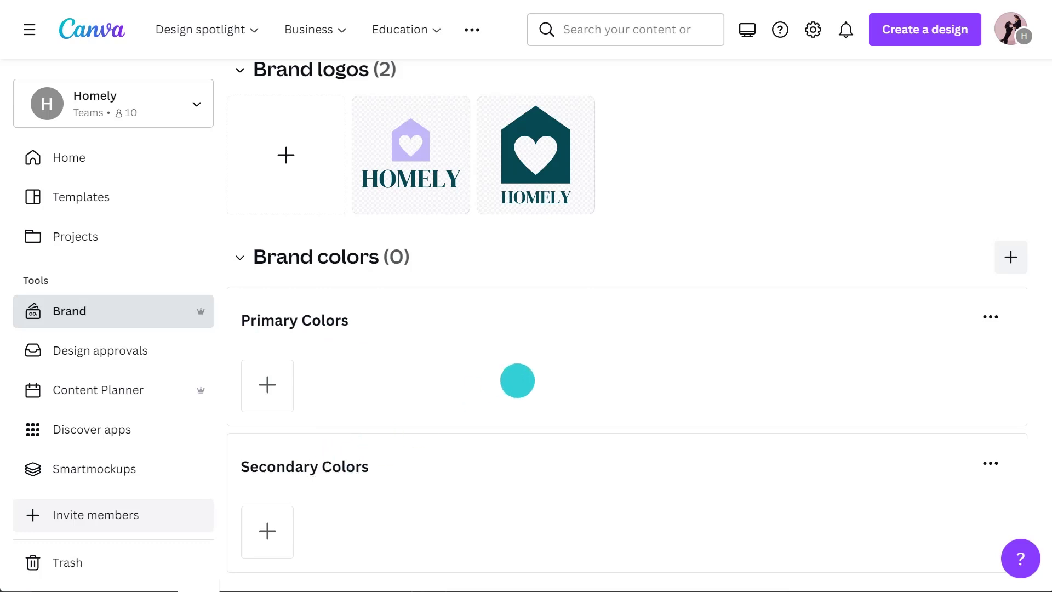
Add #C3B8F6 and #074952 to the Primary Colors palette.
click(274, 383)
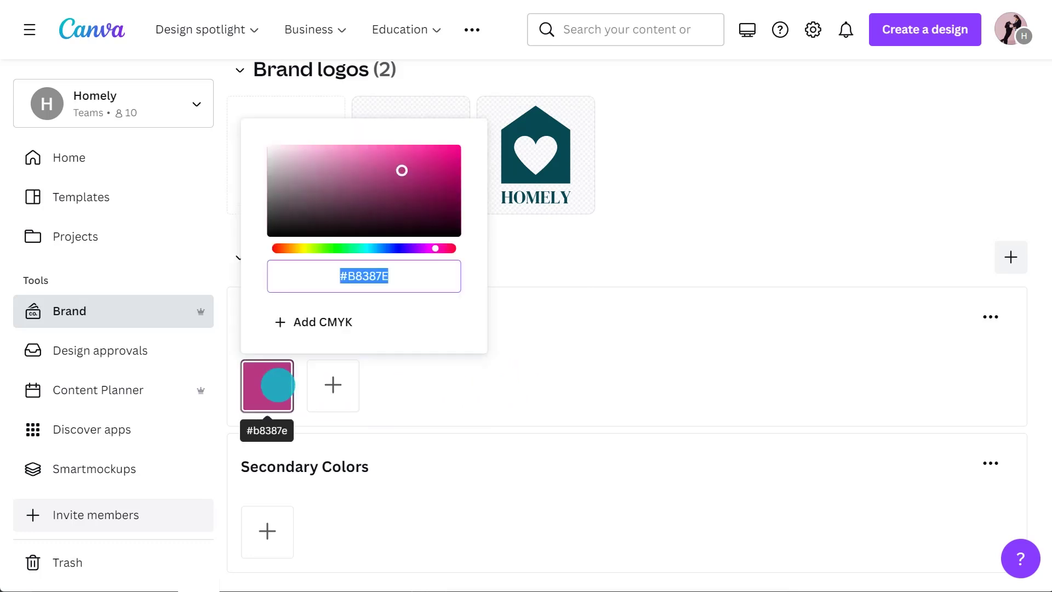
text(#C3B8F6)
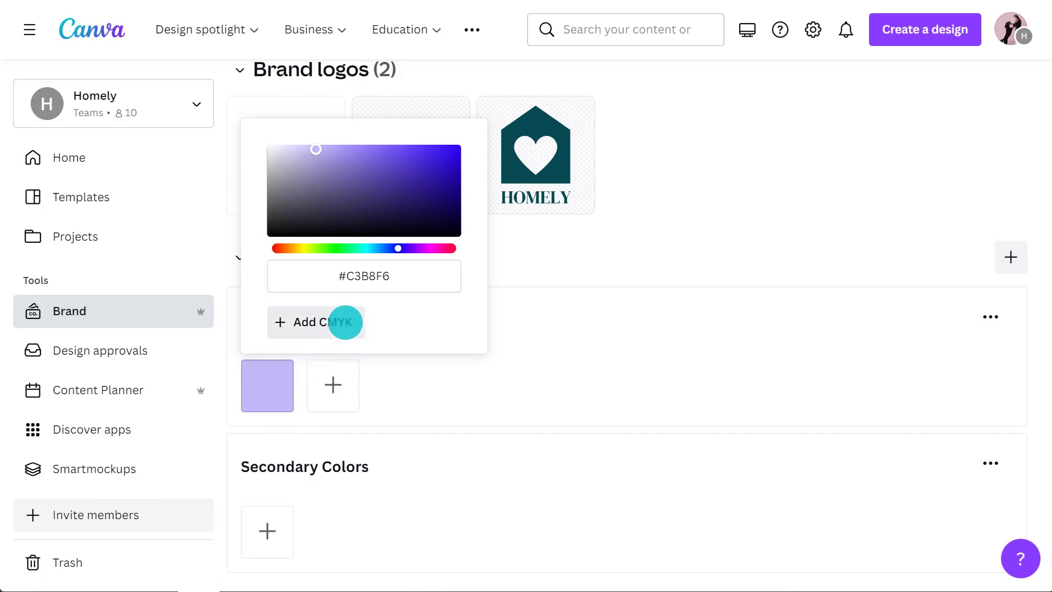
click(344, 321)
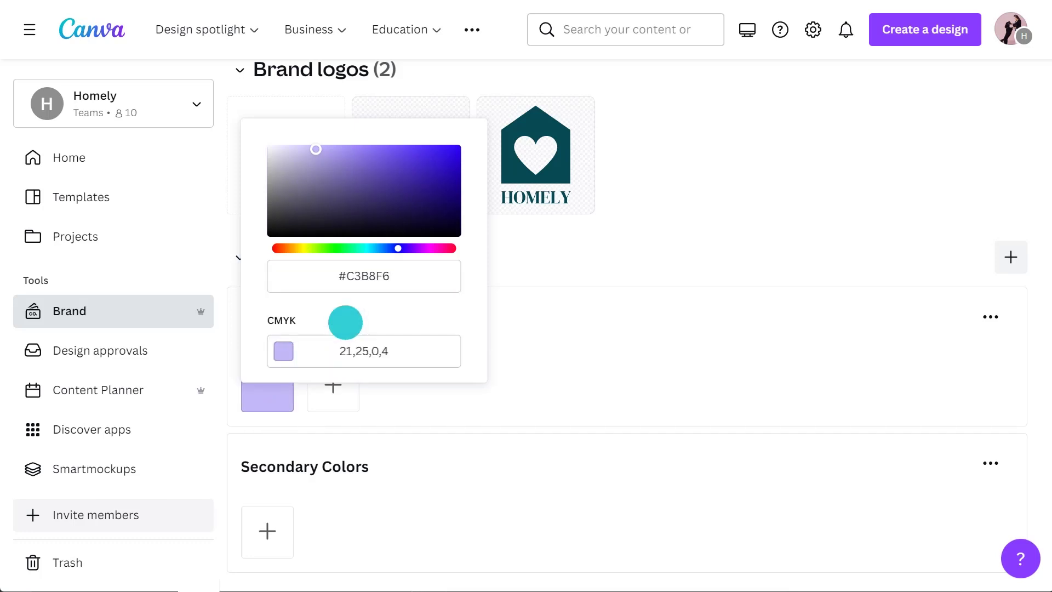
click(333, 385)
text(#0)
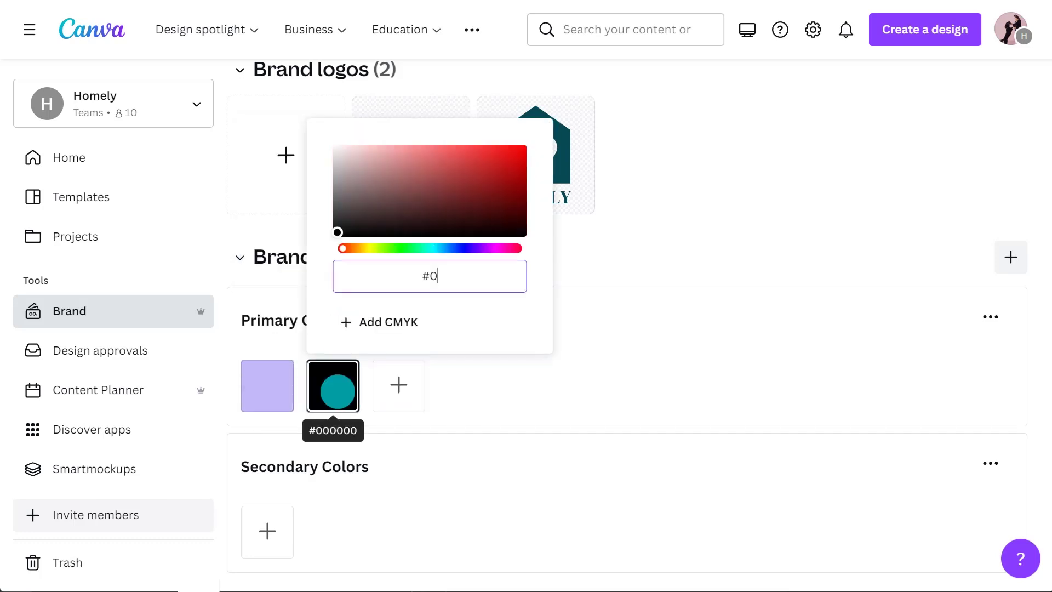
text(74952)
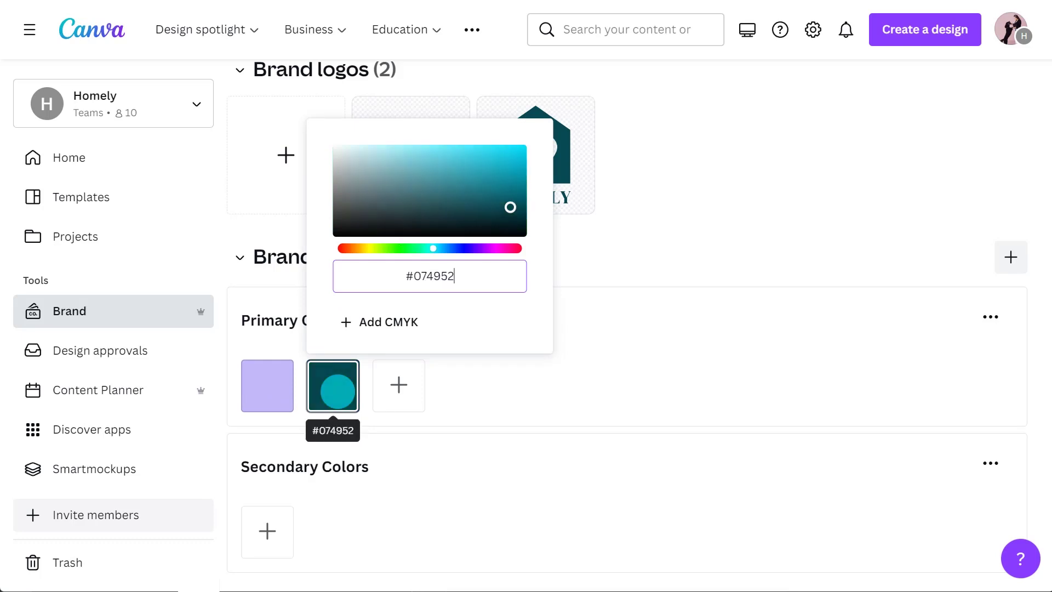
click(515, 378)
Add #C8D4DD, #FFFFFF, #000000 and #316269 to the Secondary Colors palette.
click(269, 527)
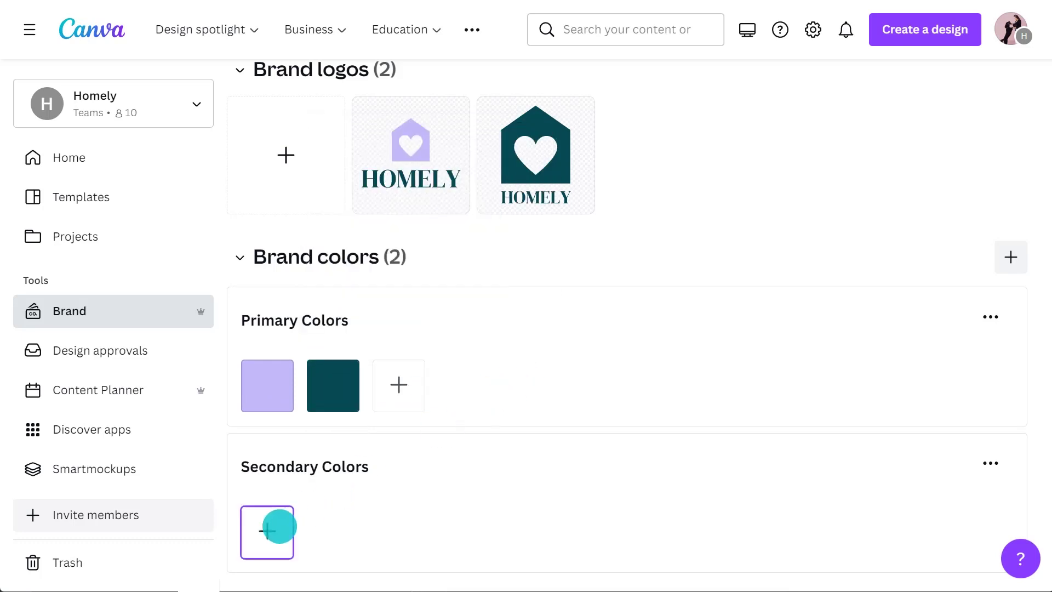
text(#C8D4DD)
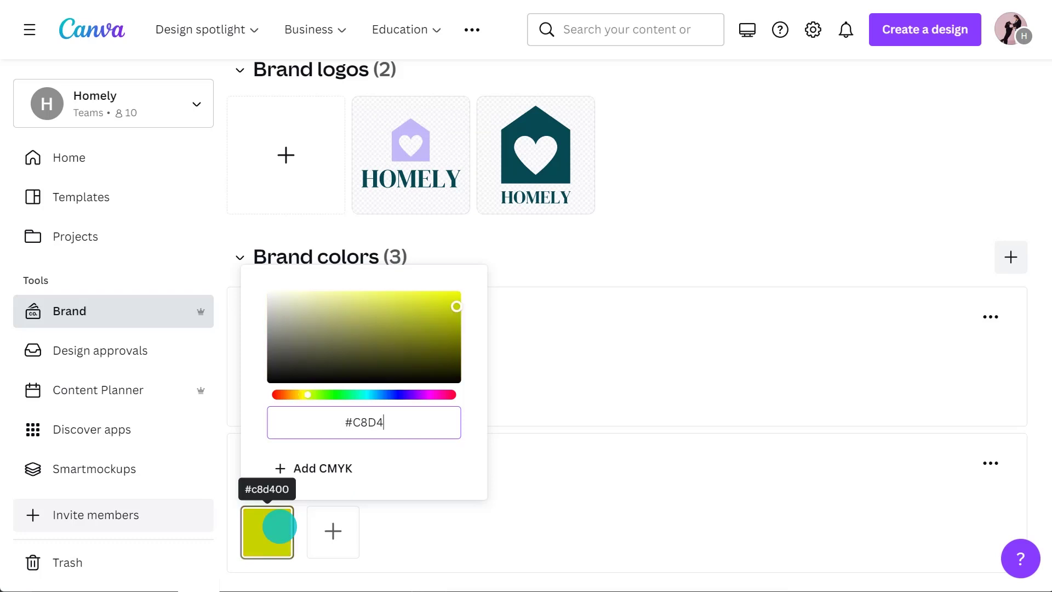
click(336, 531)
text(#FFFFFF)
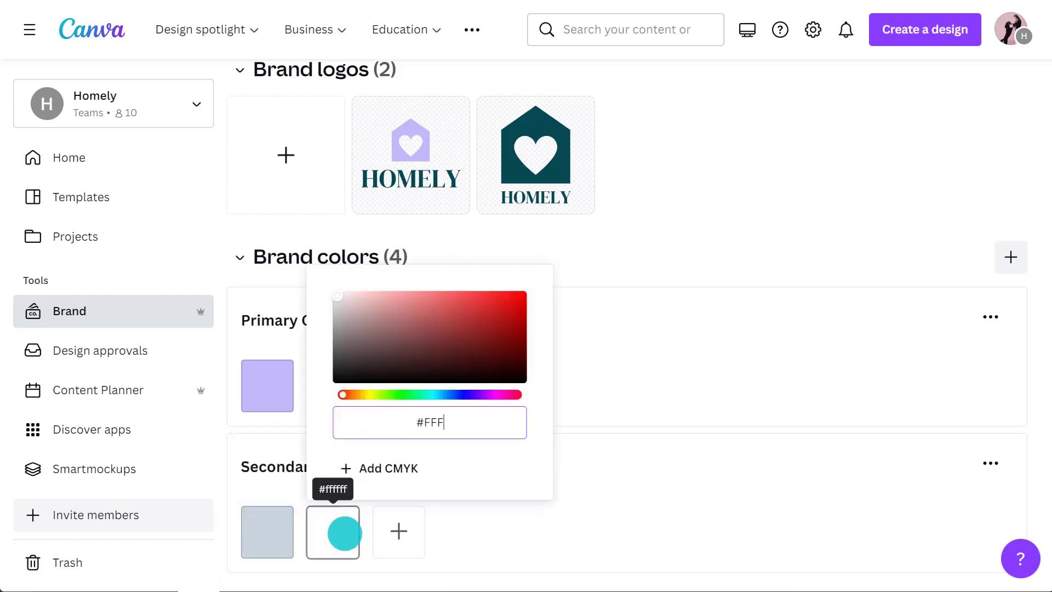
click(399, 530)
text(#000000)
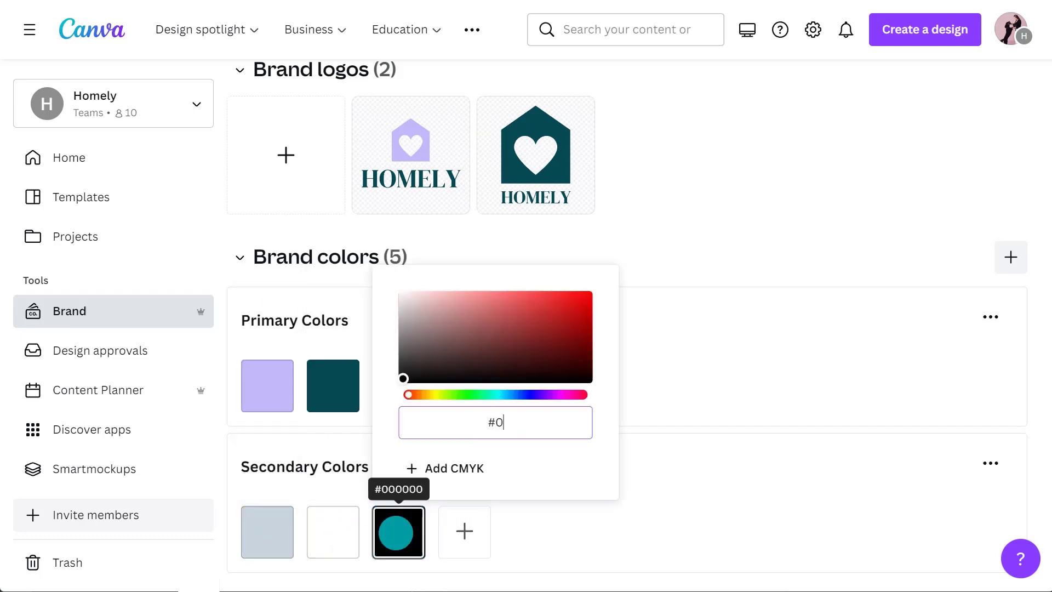
click(458, 530)
text(#316269)
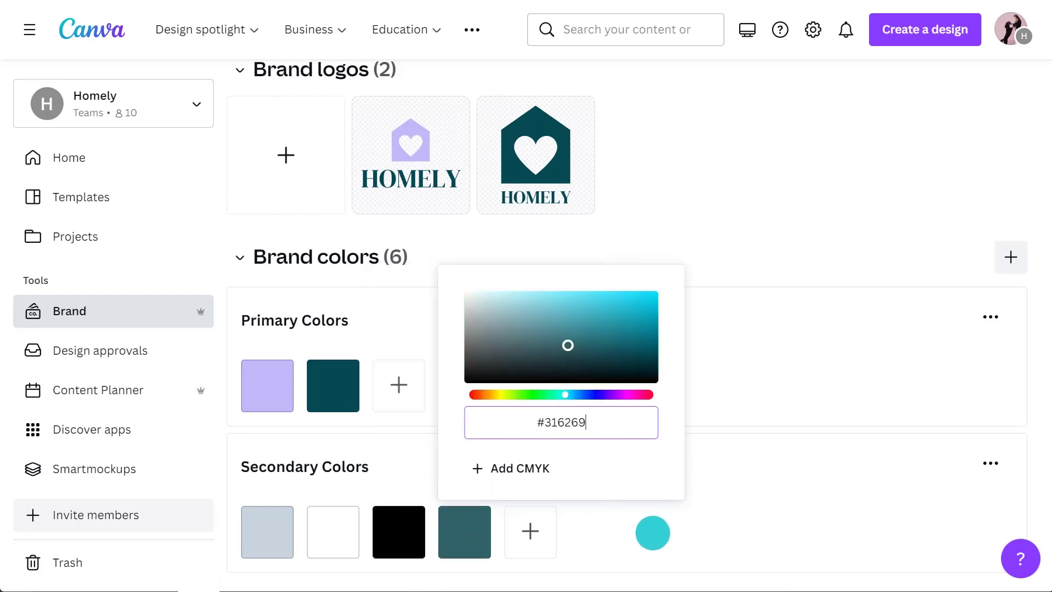
click(652, 531)
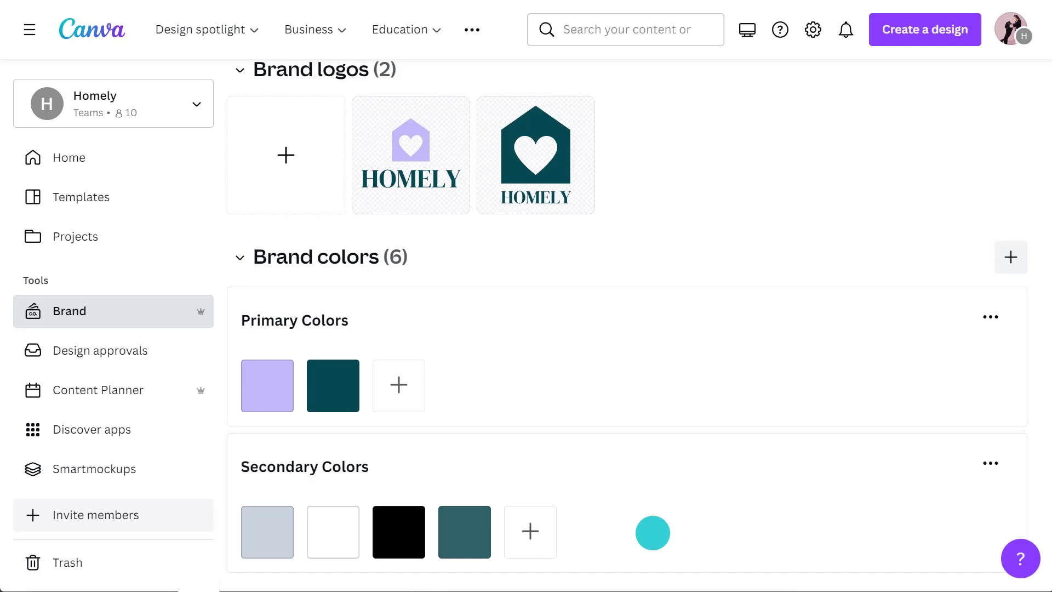
Set the heading style to DM Serif Display and the subheading style to Buffalo.
scroll(652, 532, down, 7)
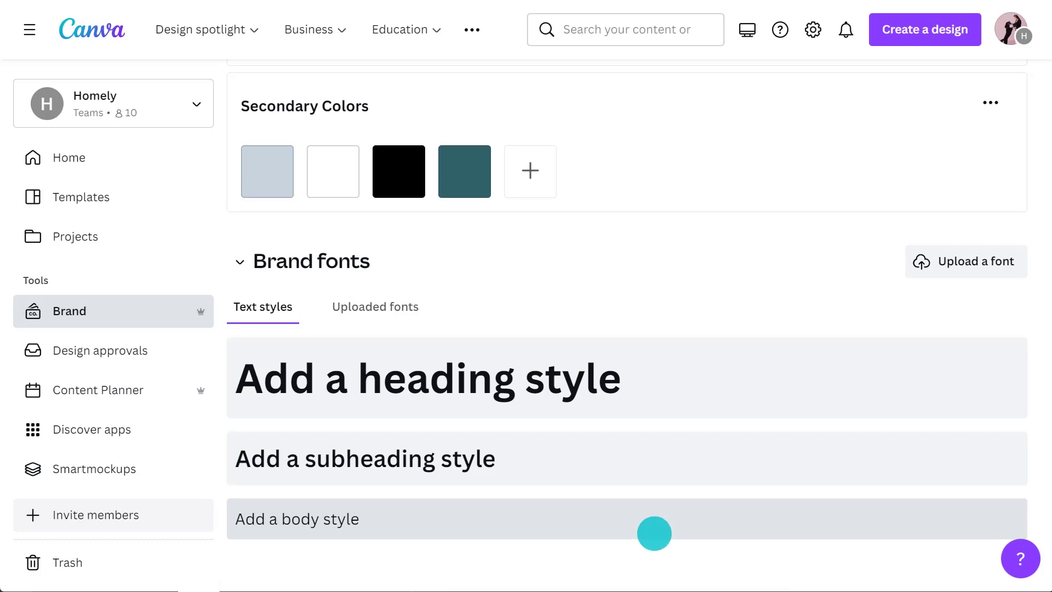
click(560, 388)
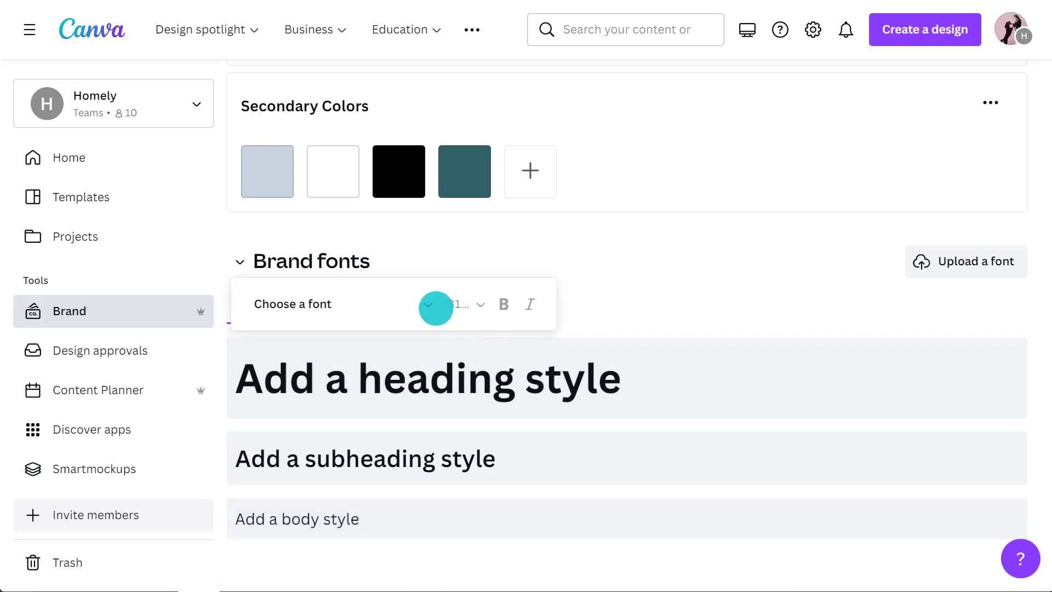
click(433, 304)
click(385, 416)
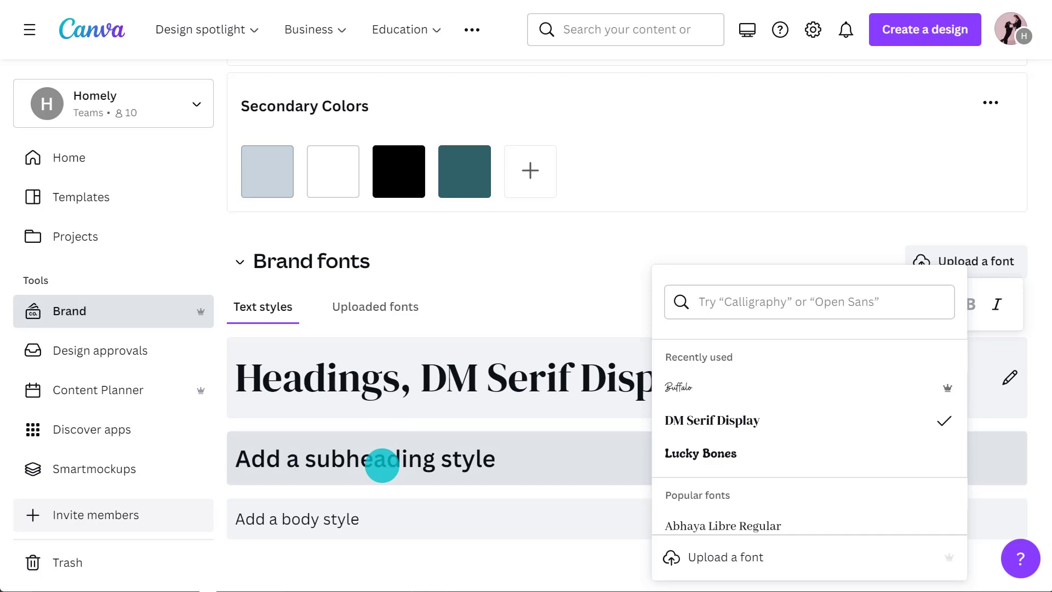
click(386, 455)
click(422, 398)
click(396, 220)
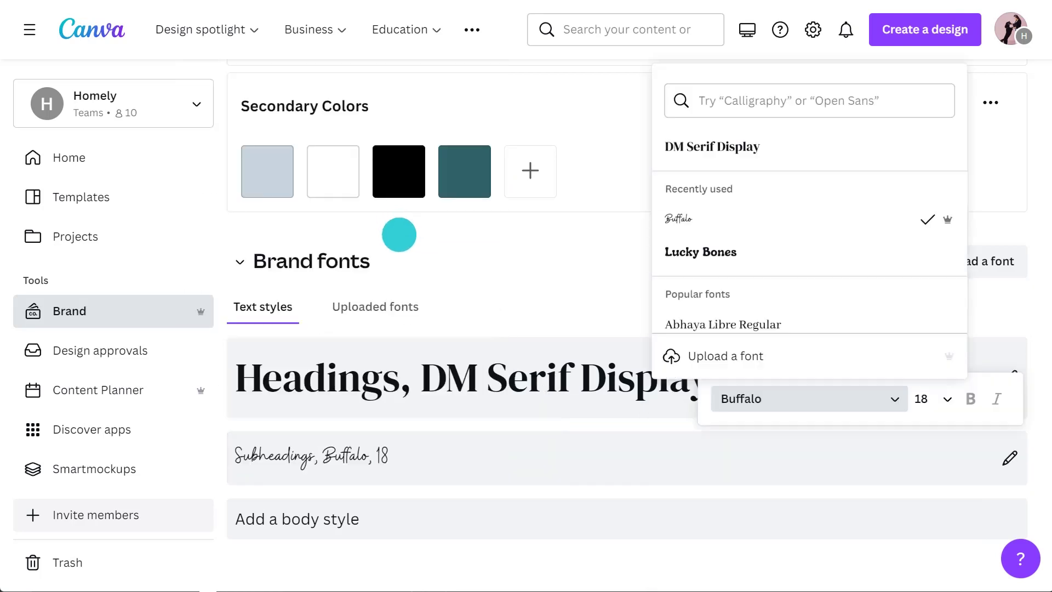
Set the body text style to DM Sans, found by searching 'dm sans'.
click(481, 515)
click(432, 465)
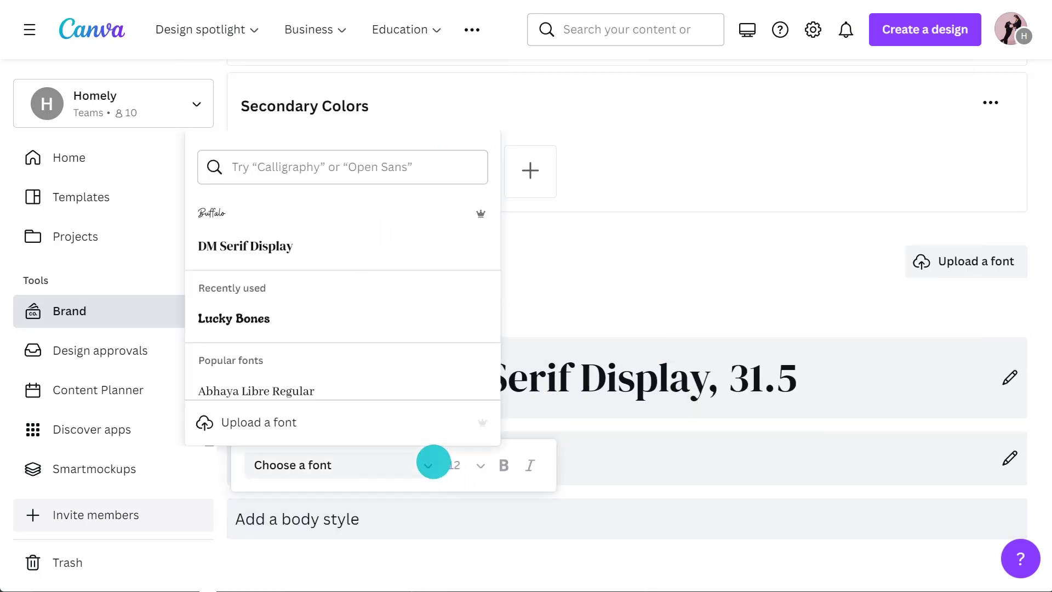
click(425, 167)
text(dm sans)
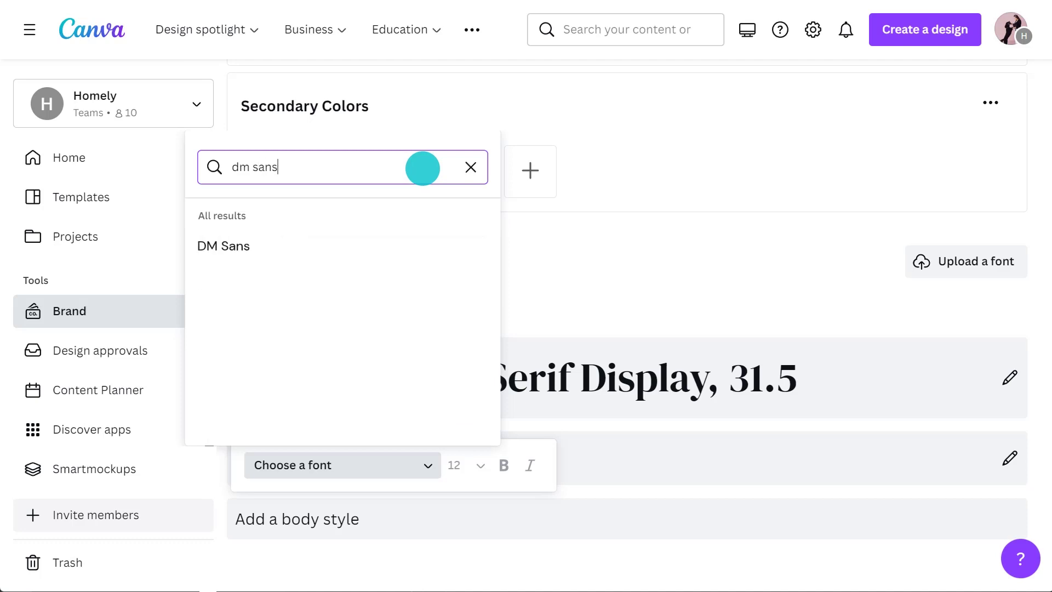
click(427, 242)
click(577, 271)
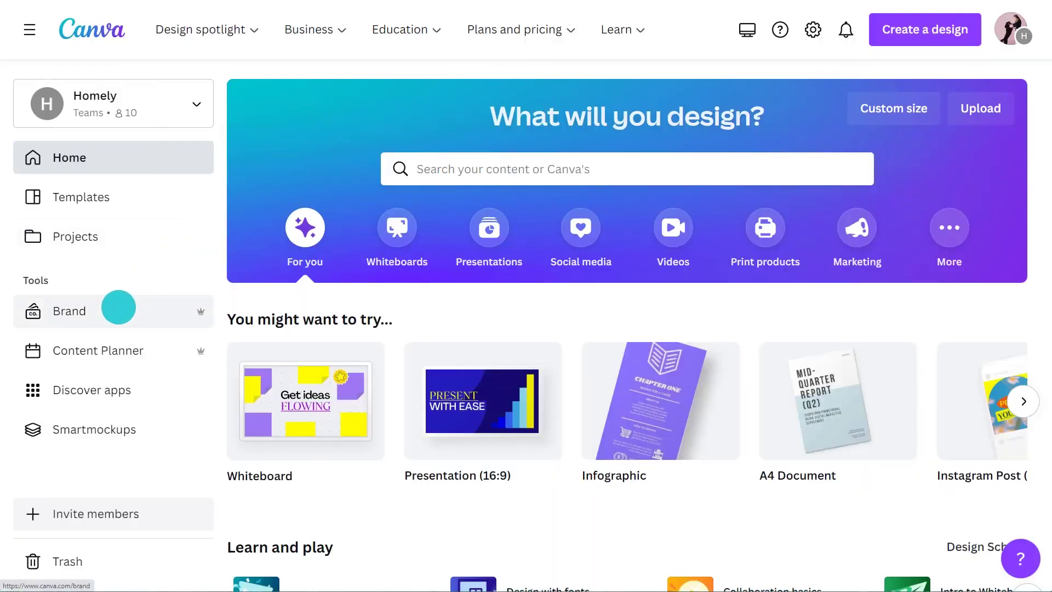
Go to the Homely Brand page and show its Brand controls tab.
click(118, 307)
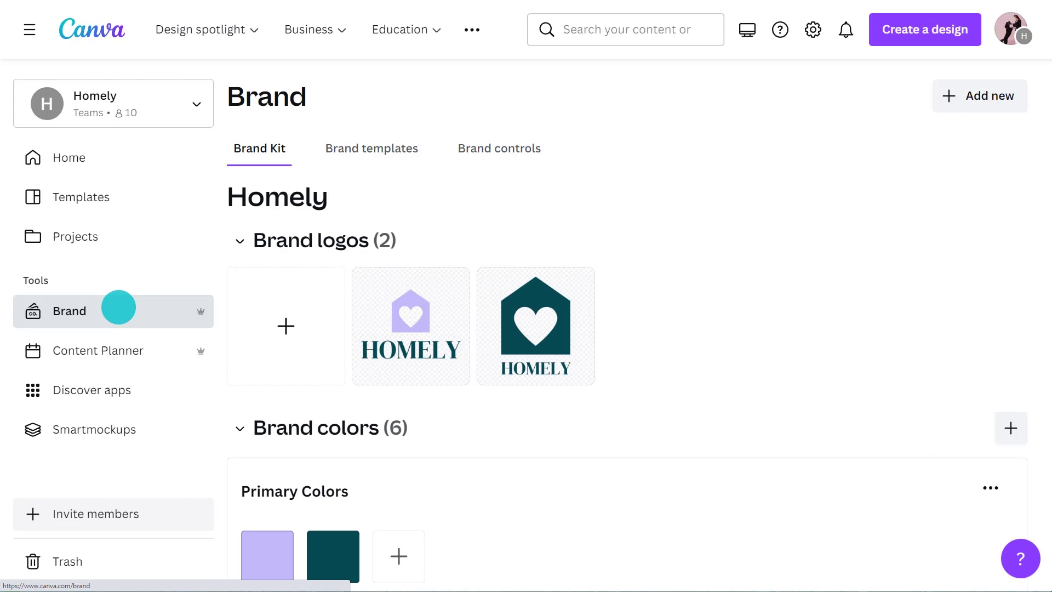
click(510, 154)
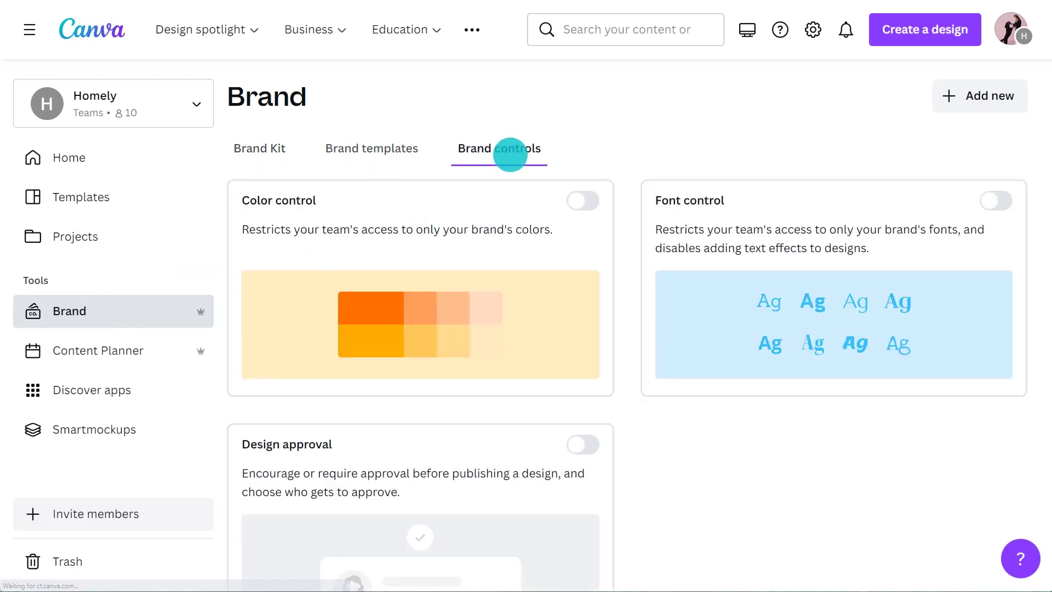
scroll(510, 154, down, 1)
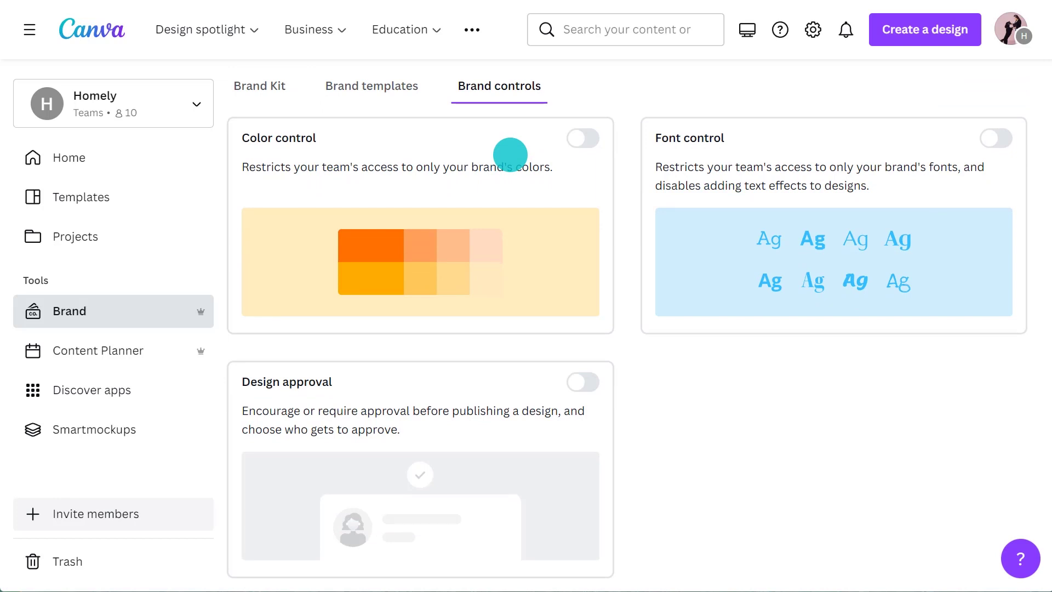
Switch on Color control, Font control and Design approval, checking the approver settings.
click(583, 140)
click(996, 138)
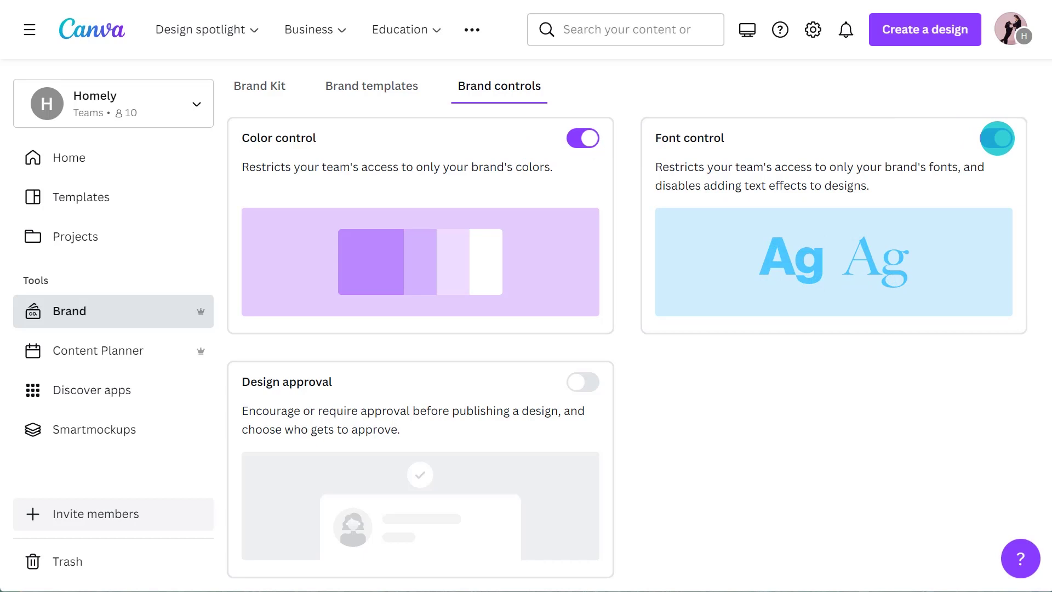
click(588, 382)
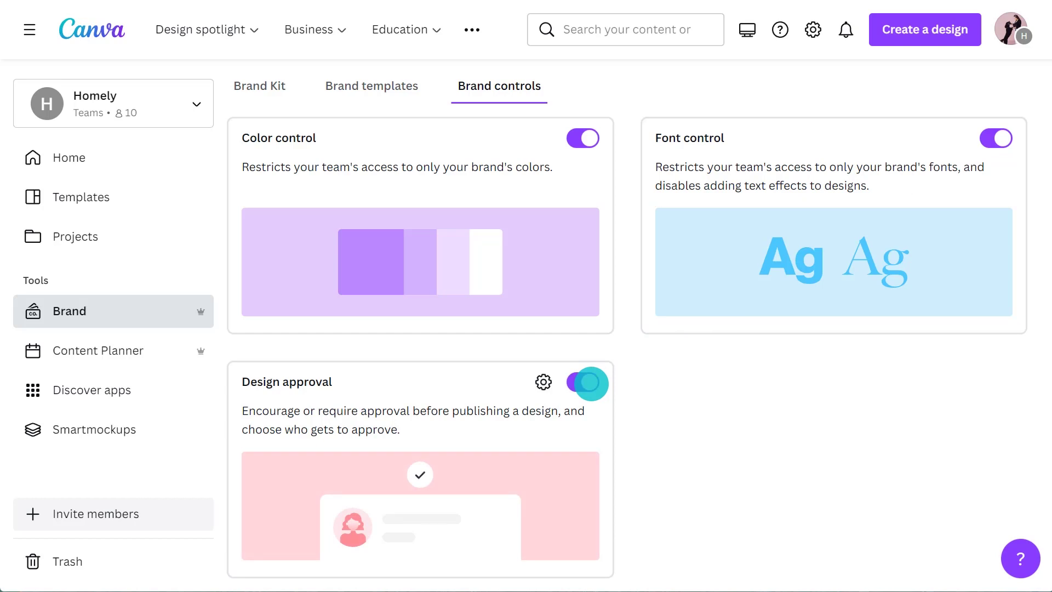
click(543, 382)
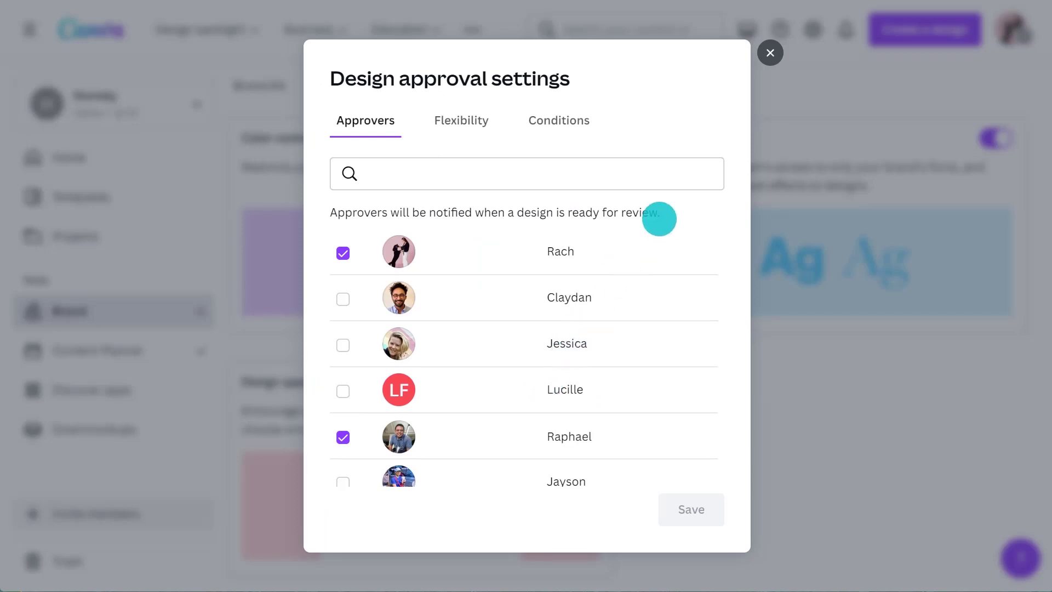
click(775, 53)
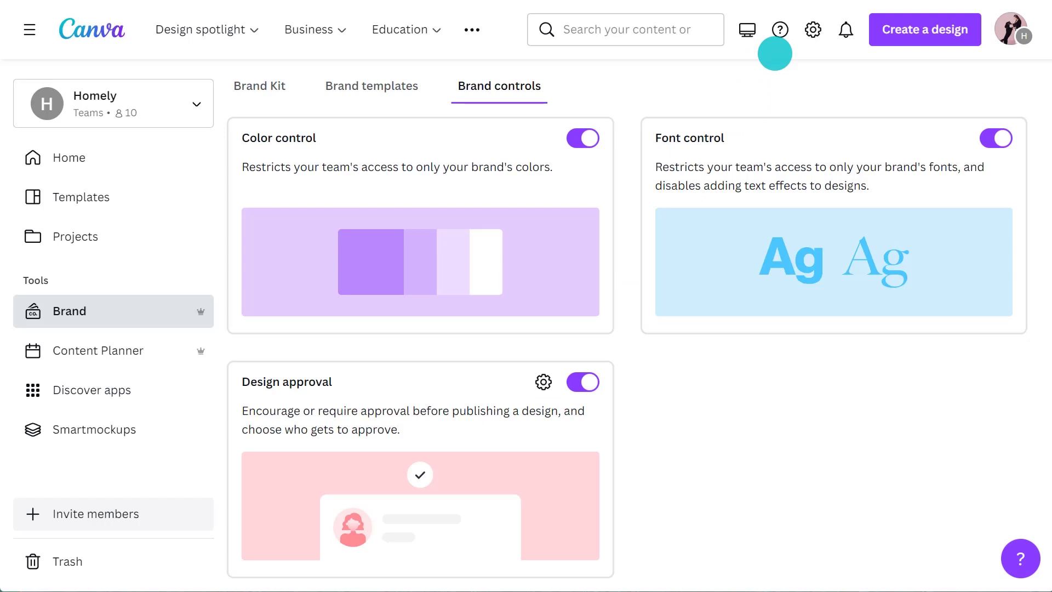
Review the team's Permissions: Canva content, Publishing and Team content tabs.
click(812, 30)
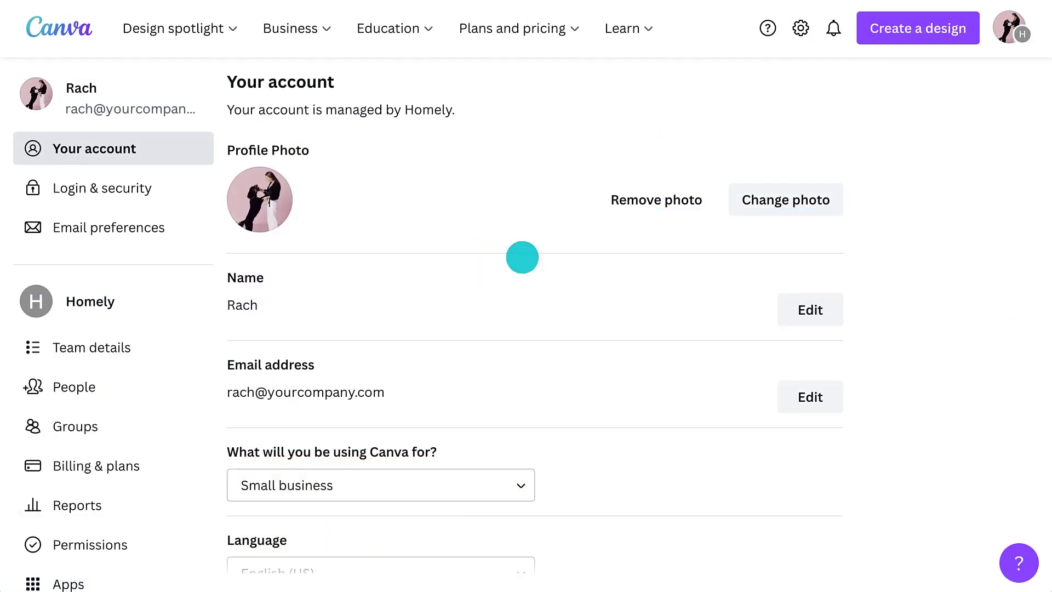
click(159, 545)
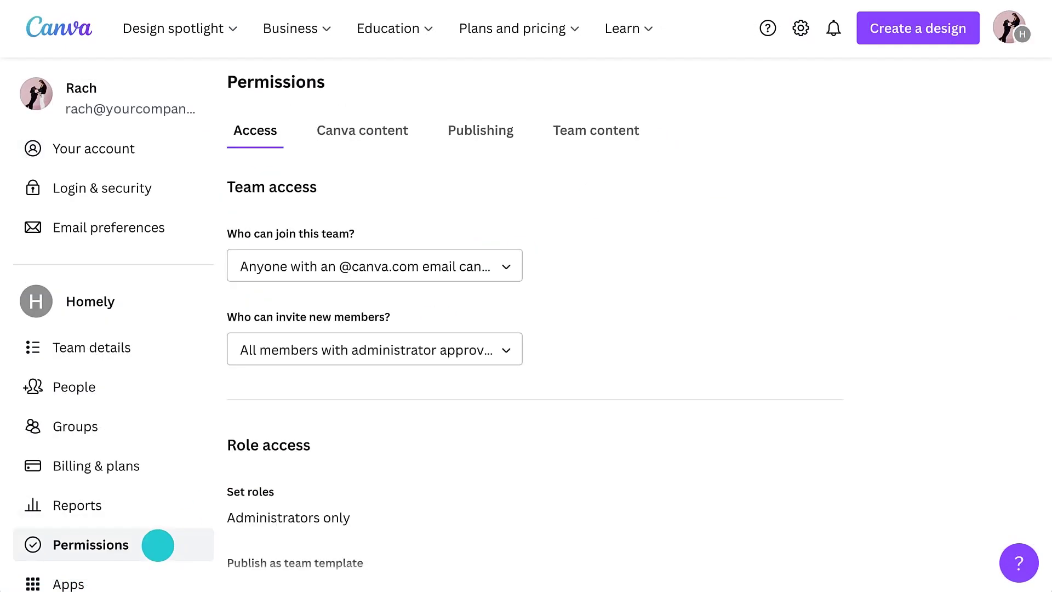
click(354, 131)
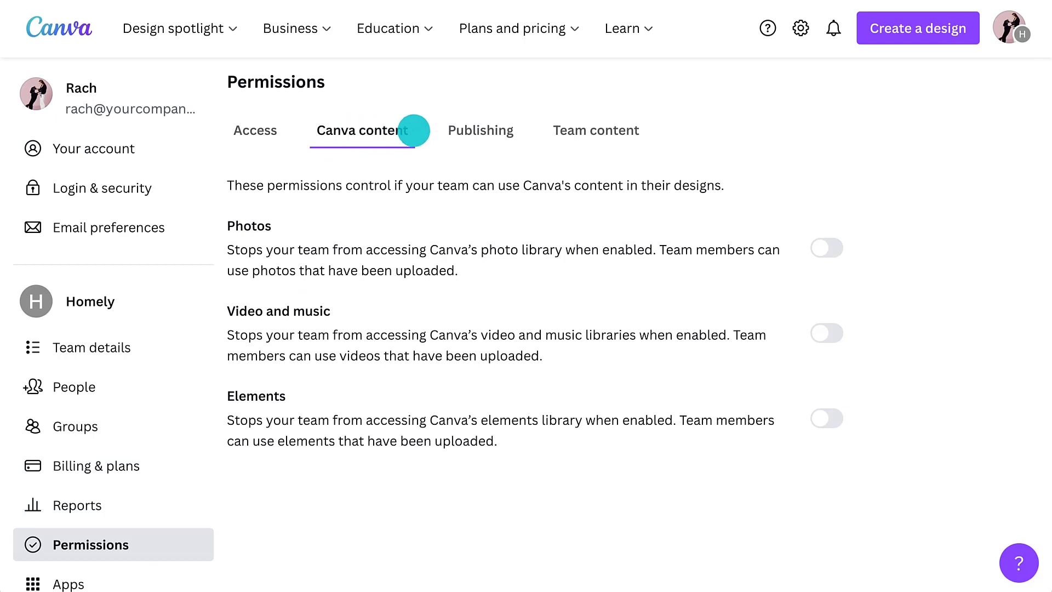
click(456, 129)
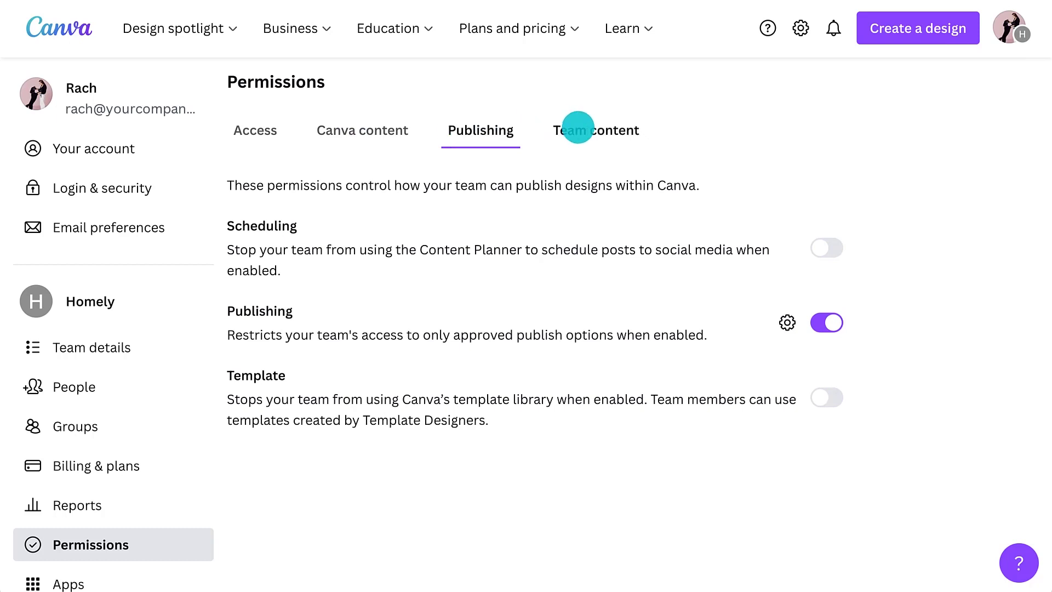
click(578, 129)
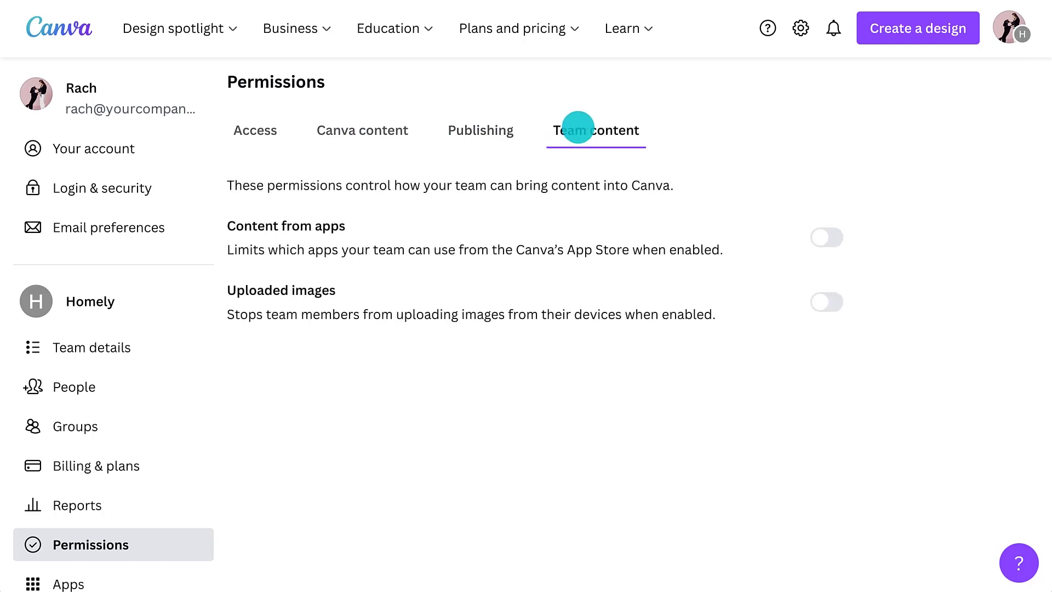